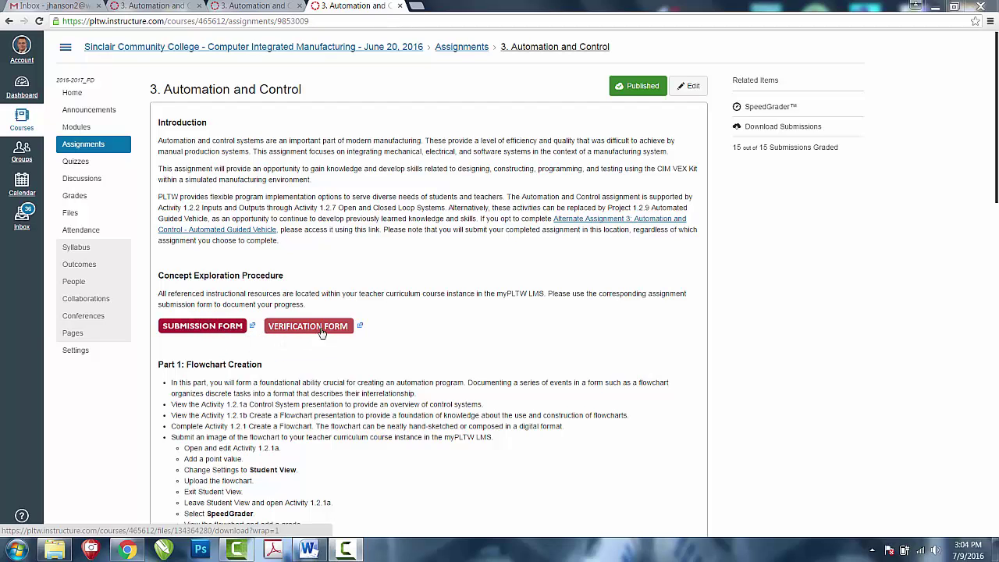
Switch to Word to review the CIM CT Assignment 3 In-Class Verification document, and return to the assignment page in the browser.
click(56, 546)
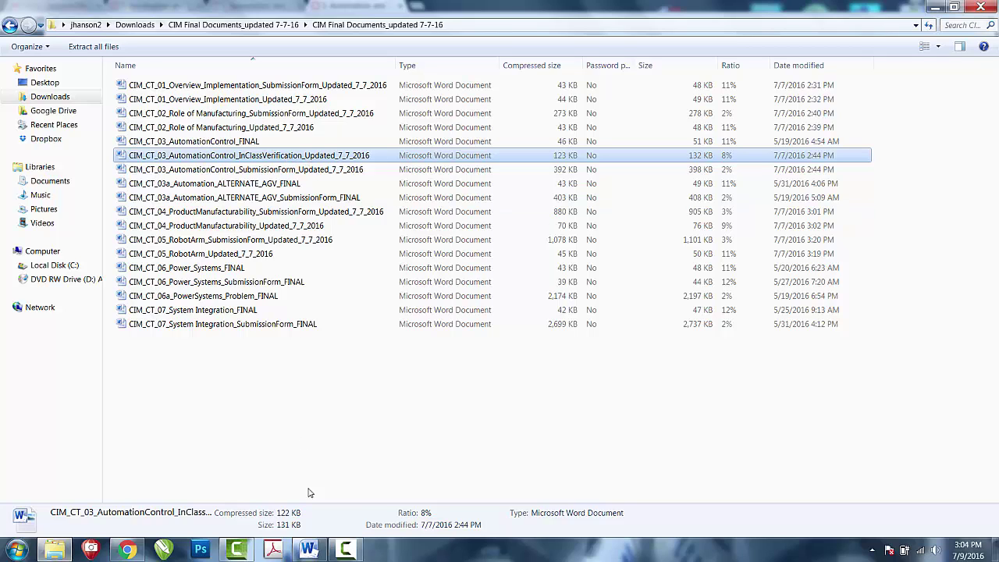
click(308, 547)
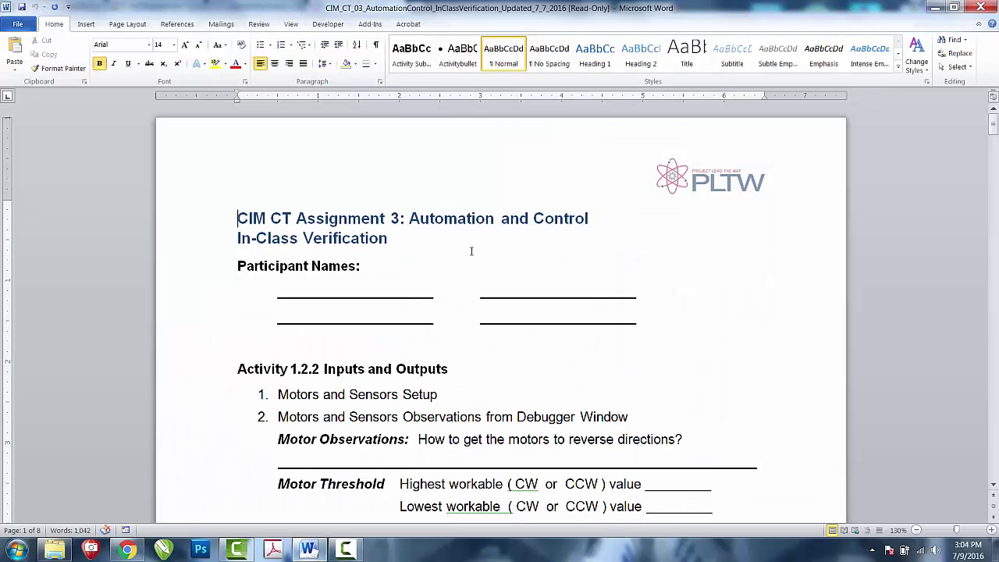
click(995, 127)
mouse_move(996, 128)
mouse_down()
mouse_move(995, 186)
mouse_move(994, 125)
mouse_up()
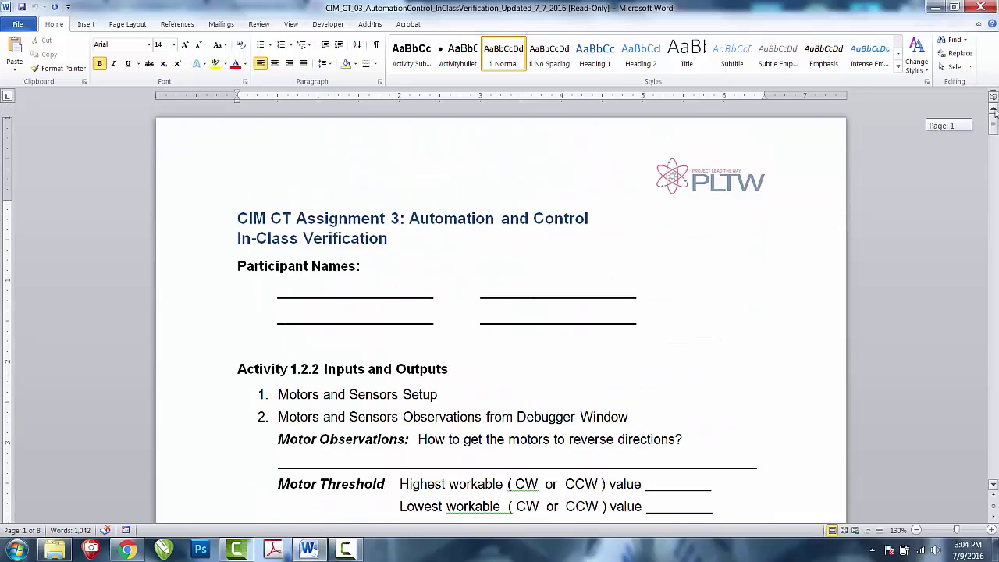
click(936, 8)
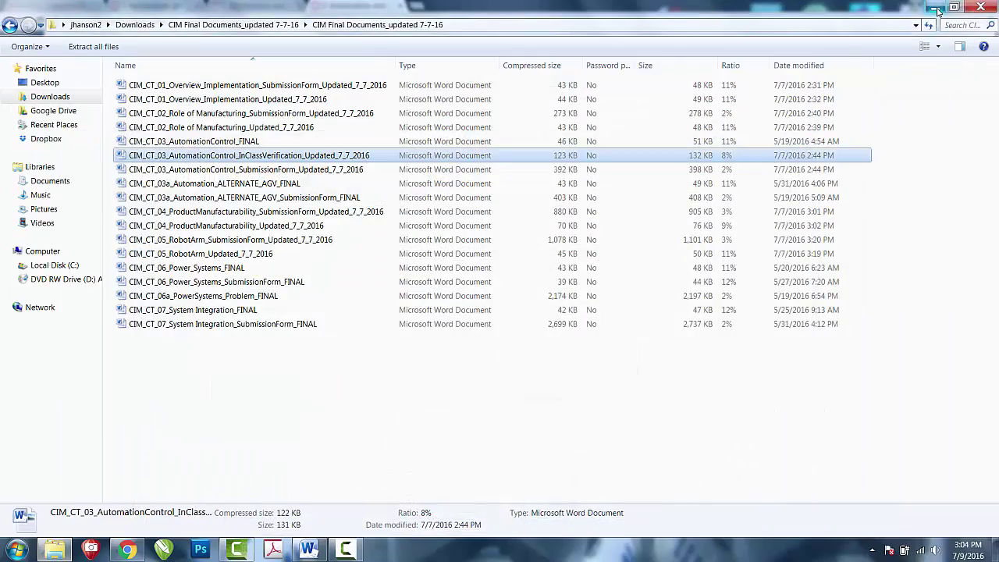
click(936, 8)
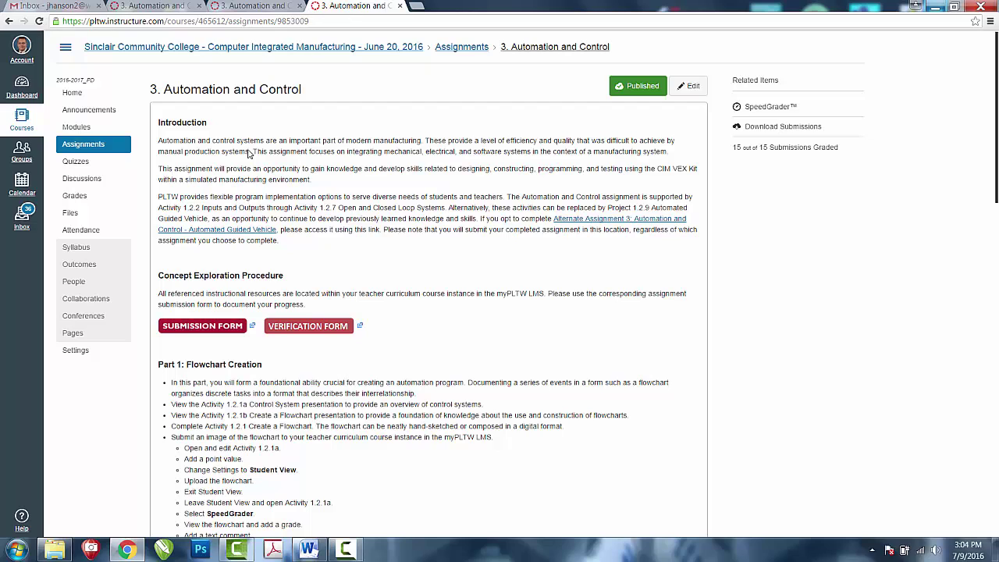
Switch to the Cal Poly Pomona course and open its Files area.
click(232, 11)
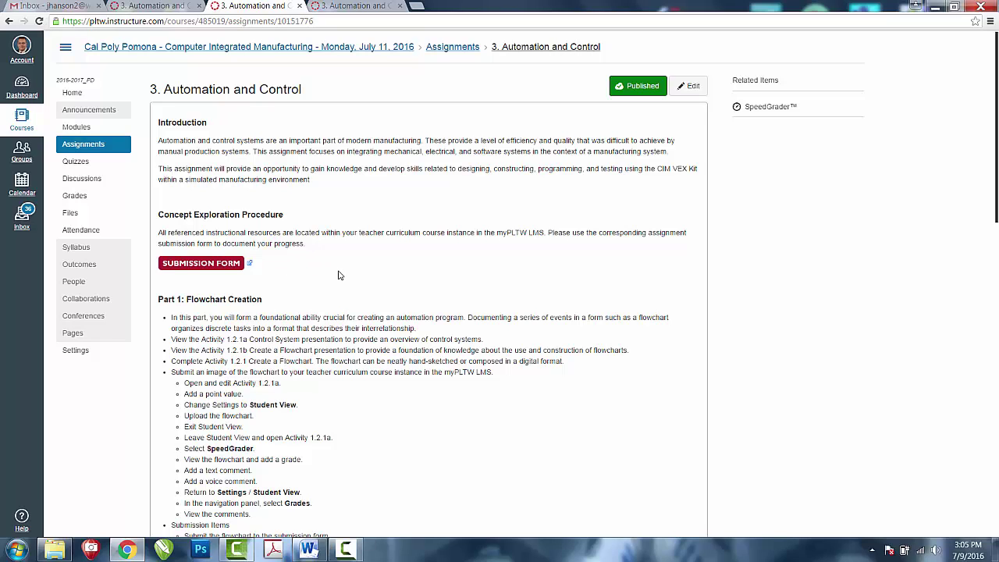
click(86, 213)
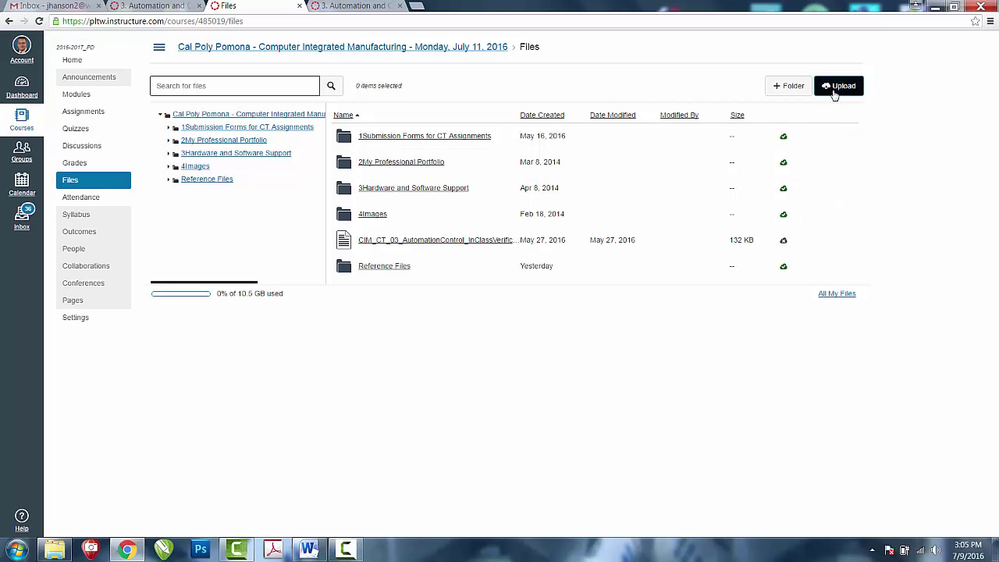
click(839, 87)
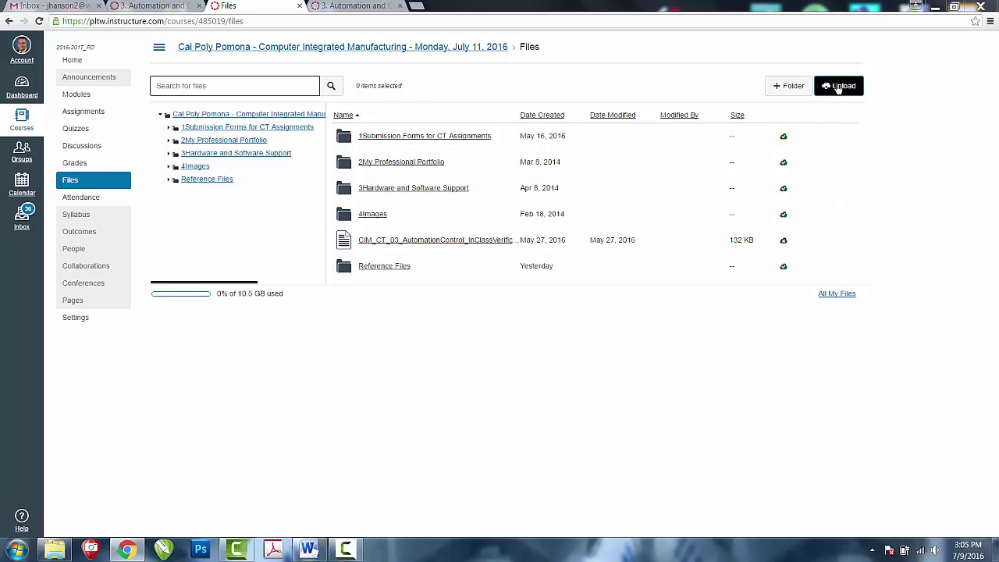
drag(654, 257, 650, 387)
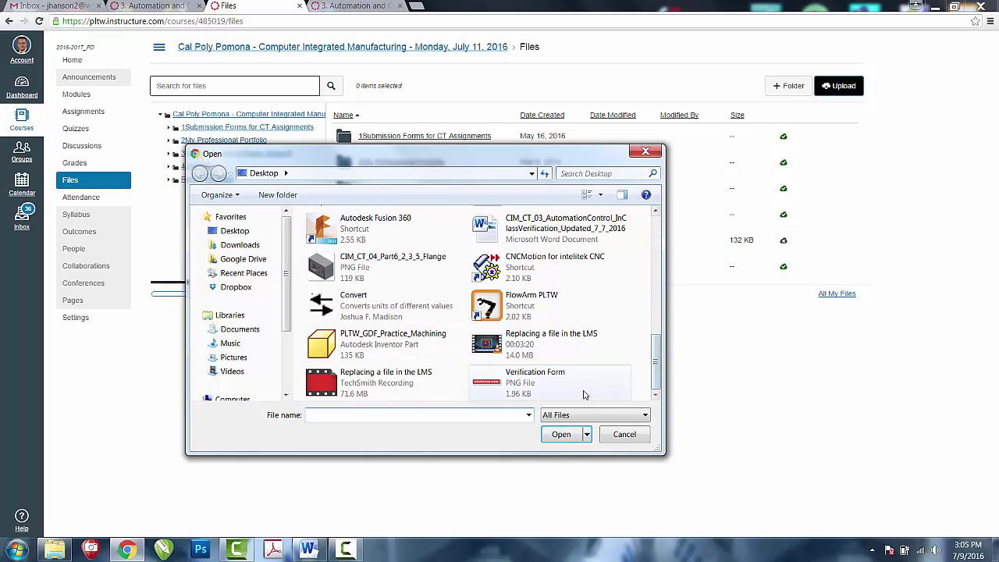
click(625, 435)
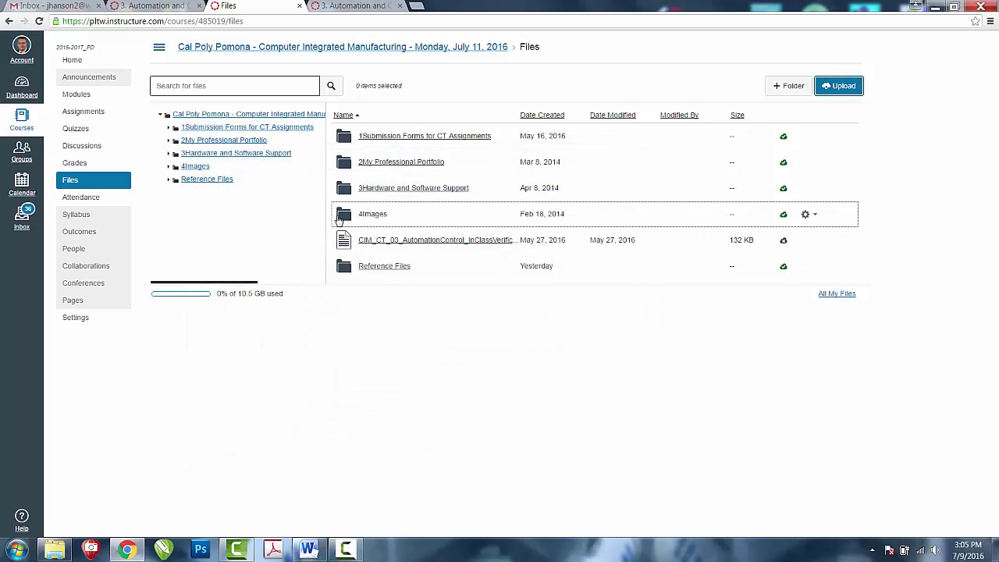
Upload the Verification Form PNG from the Desktop into the 4Images folder, replacing the existing file, and check it in the list.
click(374, 215)
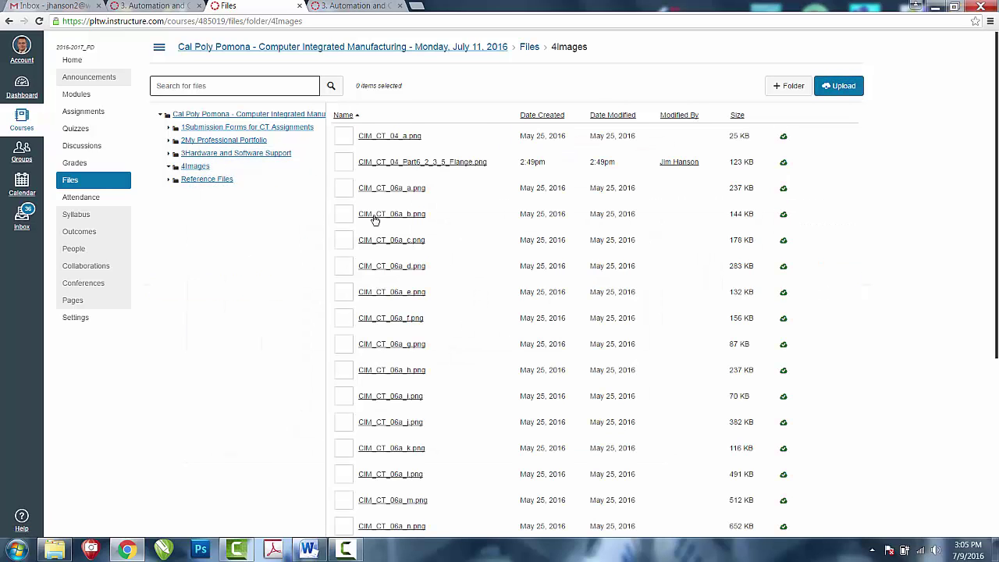
click(849, 87)
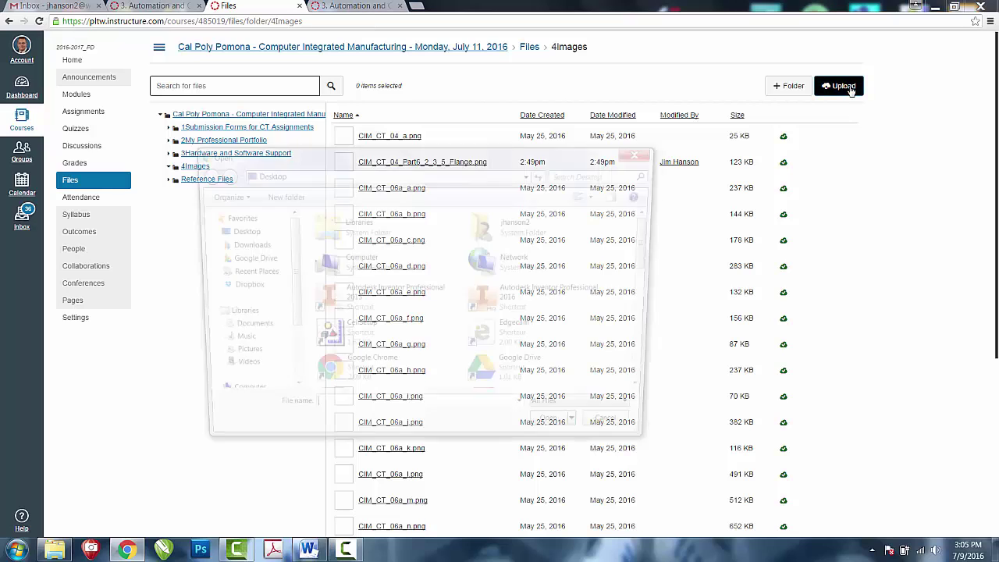
scroll(593, 265, down, 5)
click(521, 375)
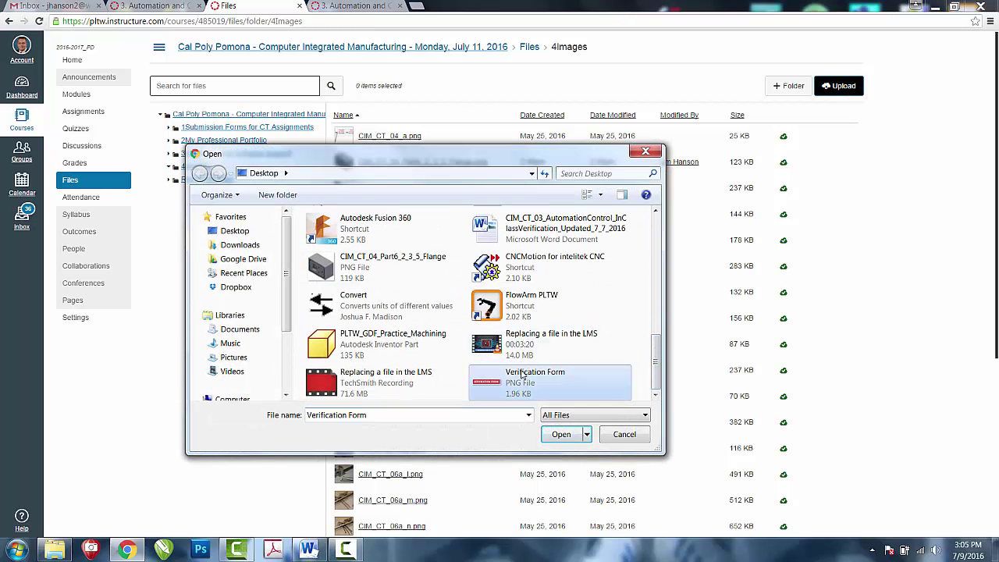
click(563, 437)
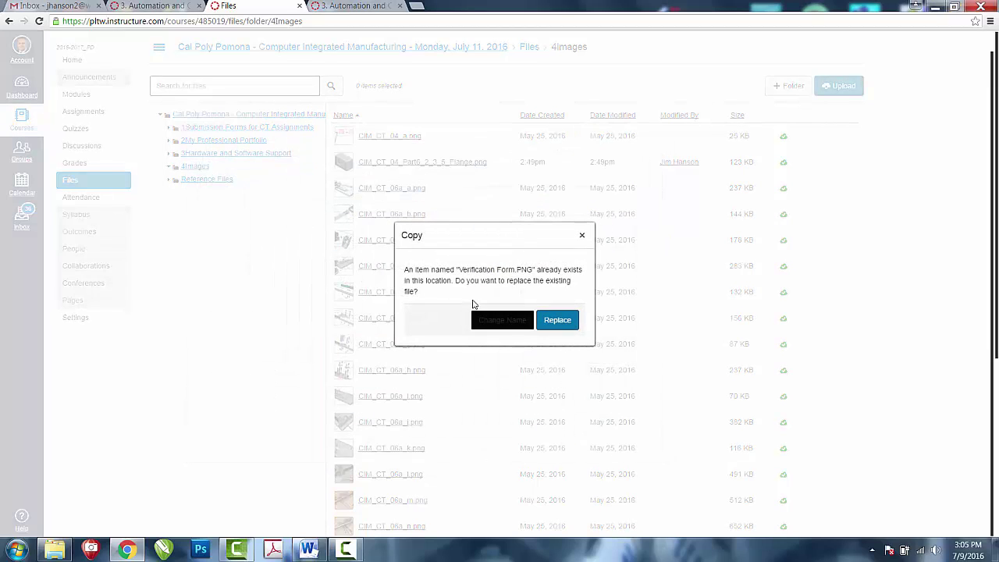
click(558, 320)
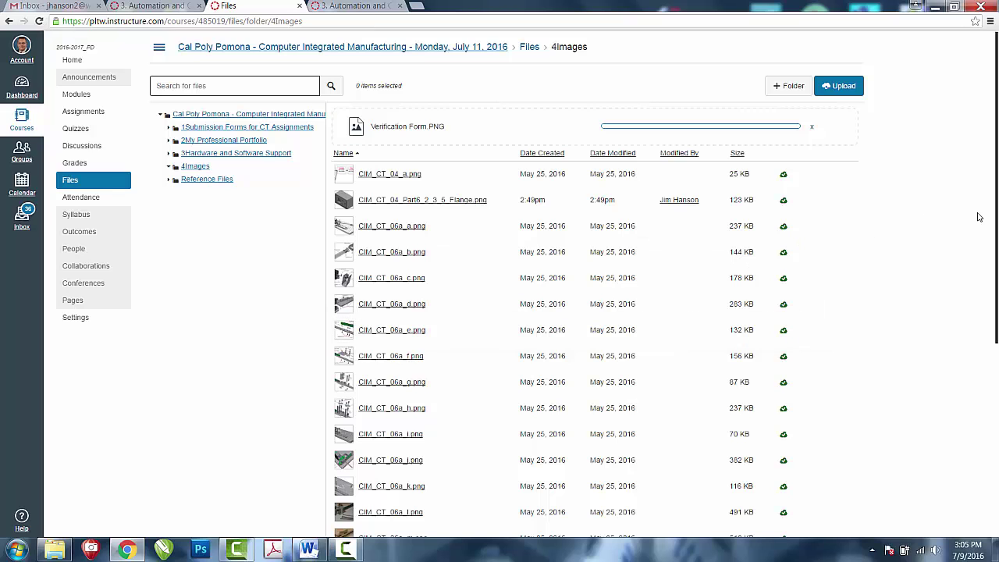
drag(995, 231, 996, 423)
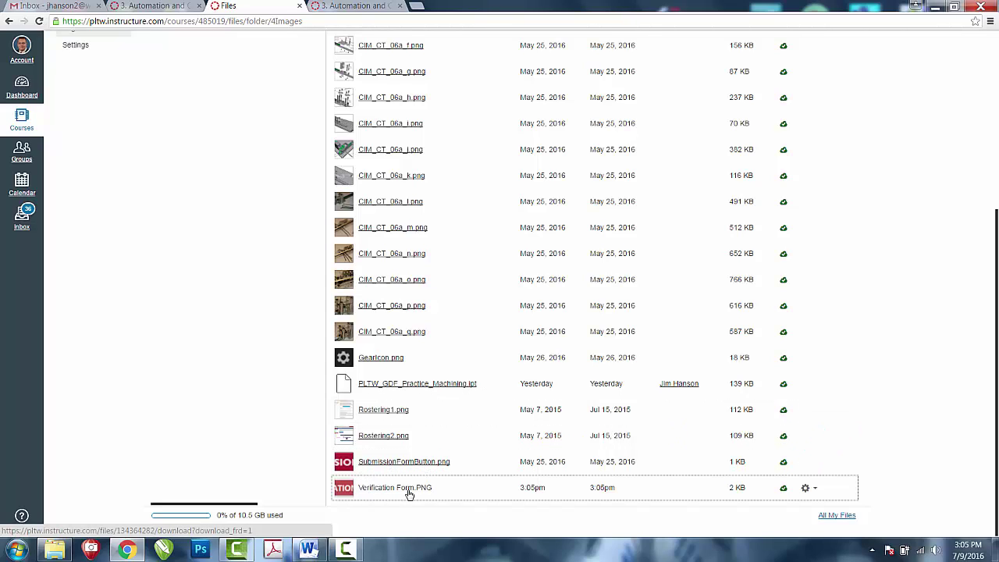
drag(995, 460, 995, 281)
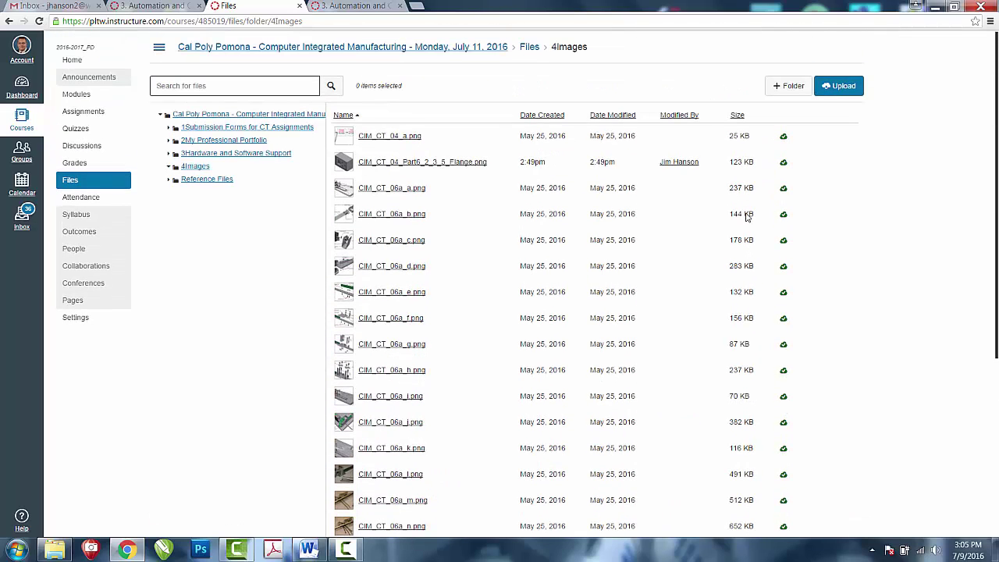
Upload CIM_CT_03_AutomationControl_InClassVerification_Updated_7_7_2016 from the Desktop into the 1Submission Forms for CT Assignments folder.
click(252, 128)
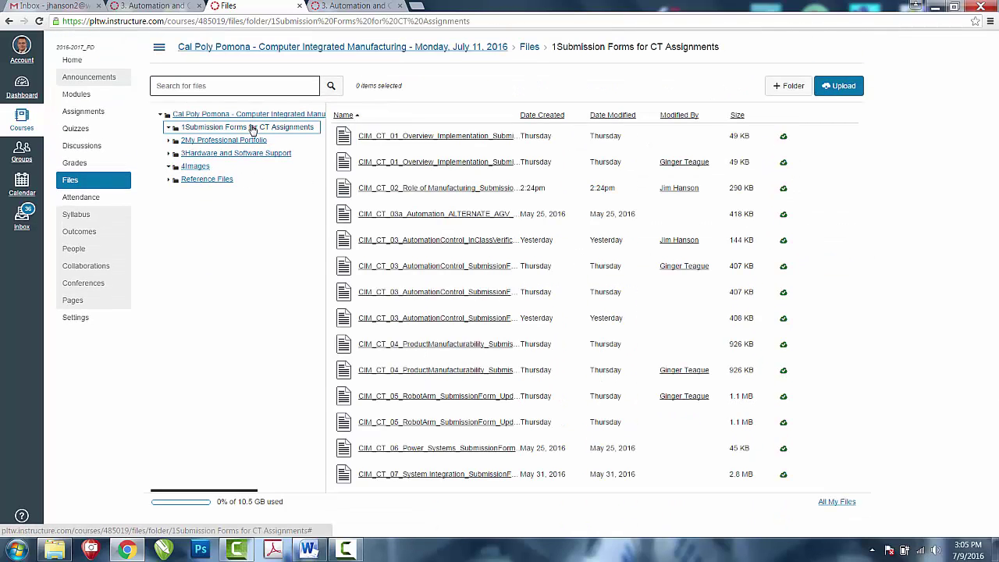
click(850, 92)
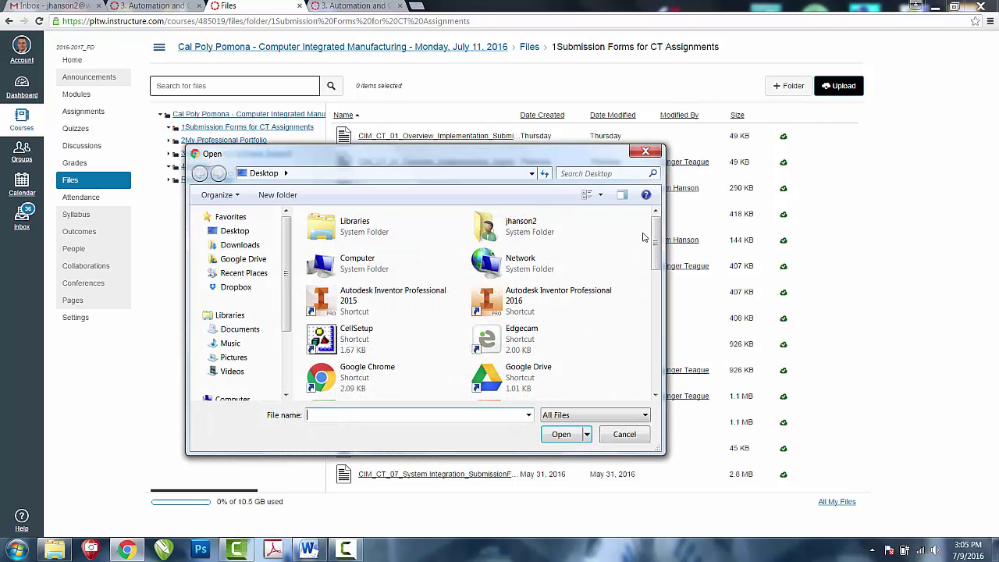
drag(656, 241, 657, 341)
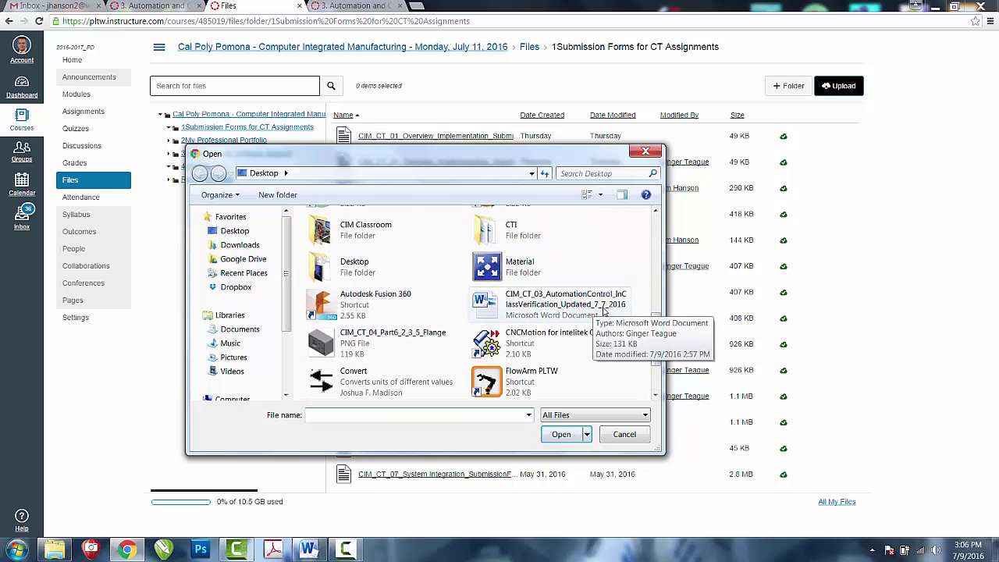
click(607, 313)
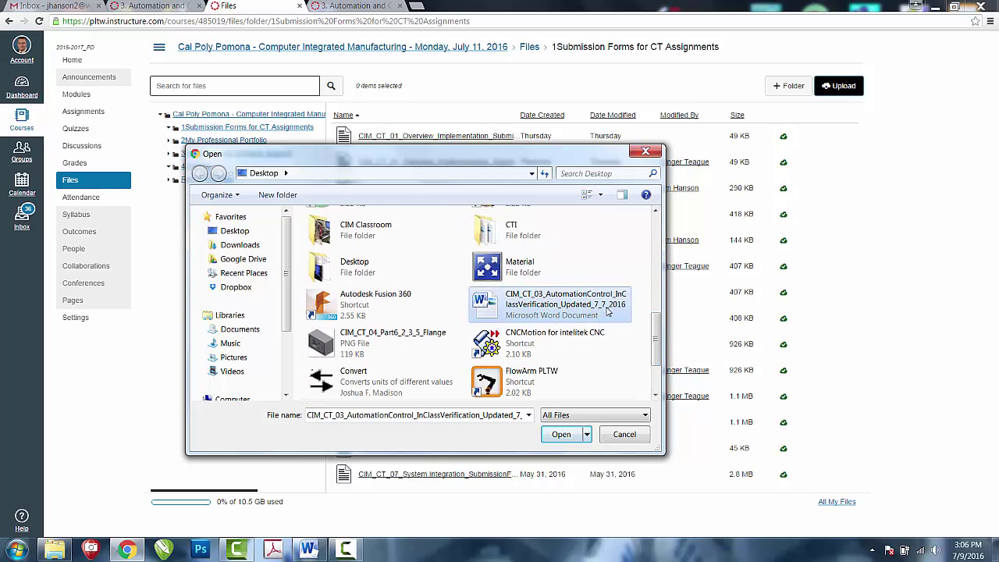
click(577, 433)
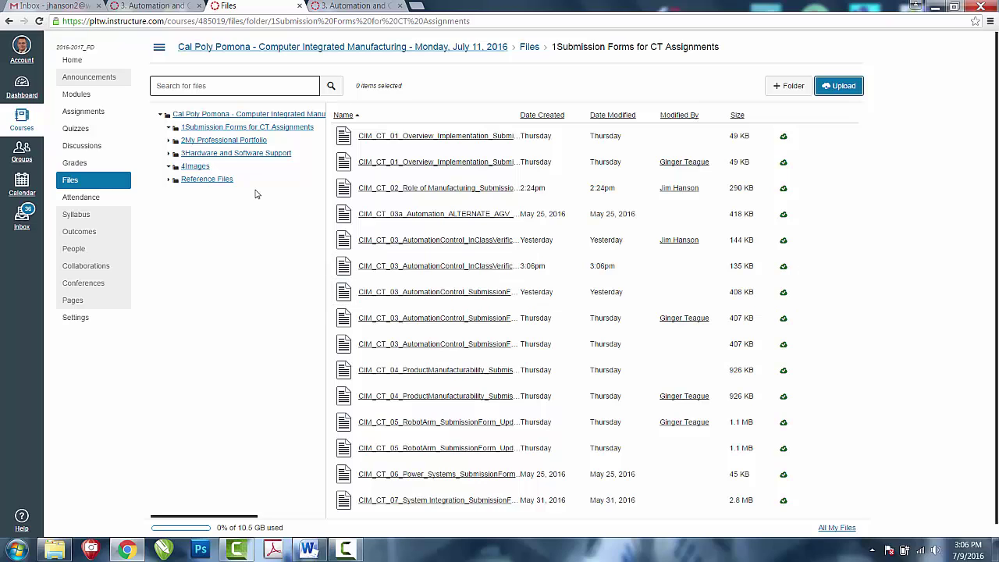
Open the 3. Automation and Control assignment from the course modules for editing.
click(77, 100)
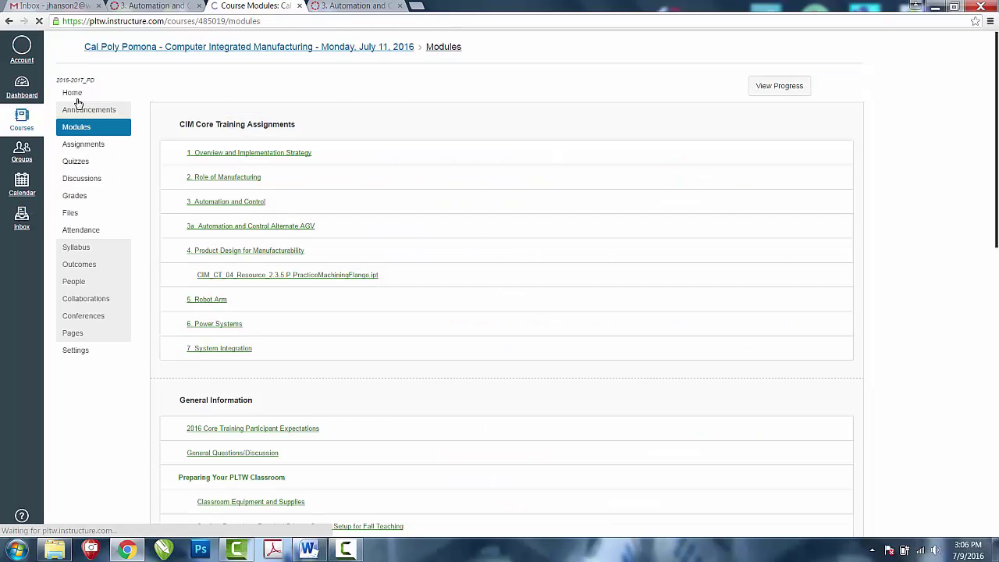
click(223, 201)
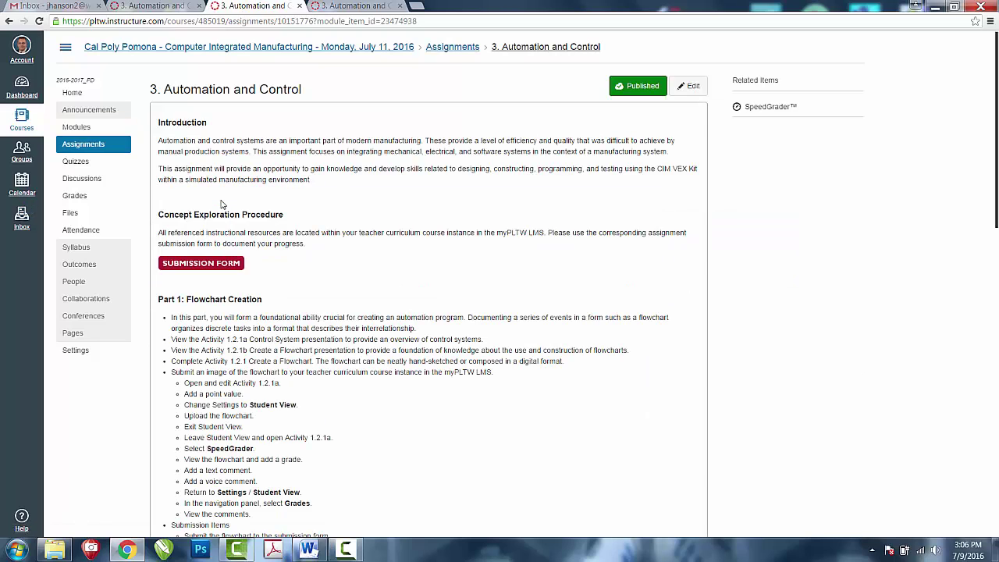
click(690, 87)
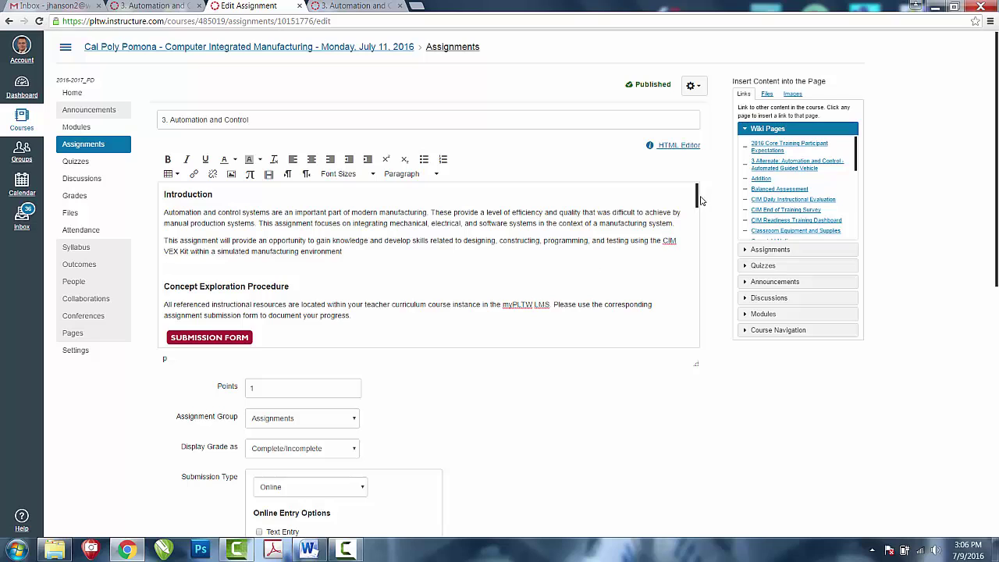
Insert the Verification Form.PNG image beside the Submission Form button under Concept Exploration Procedure.
drag(697, 202, 697, 216)
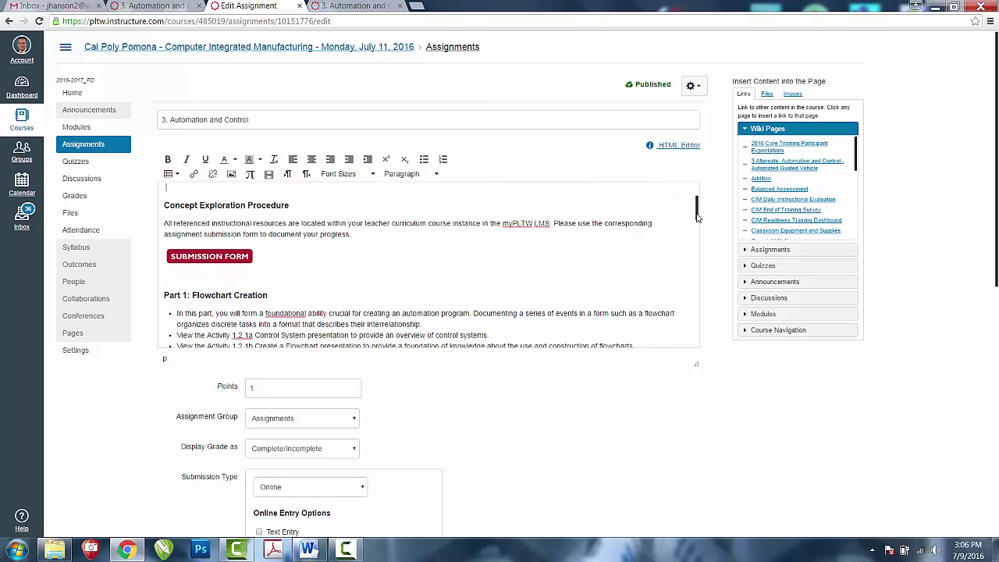
click(267, 259)
key(Right)
click(311, 310)
mouse_move(696, 220)
mouse_down()
mouse_move(697, 294)
mouse_move(703, 220)
mouse_up()
click(366, 251)
click(792, 94)
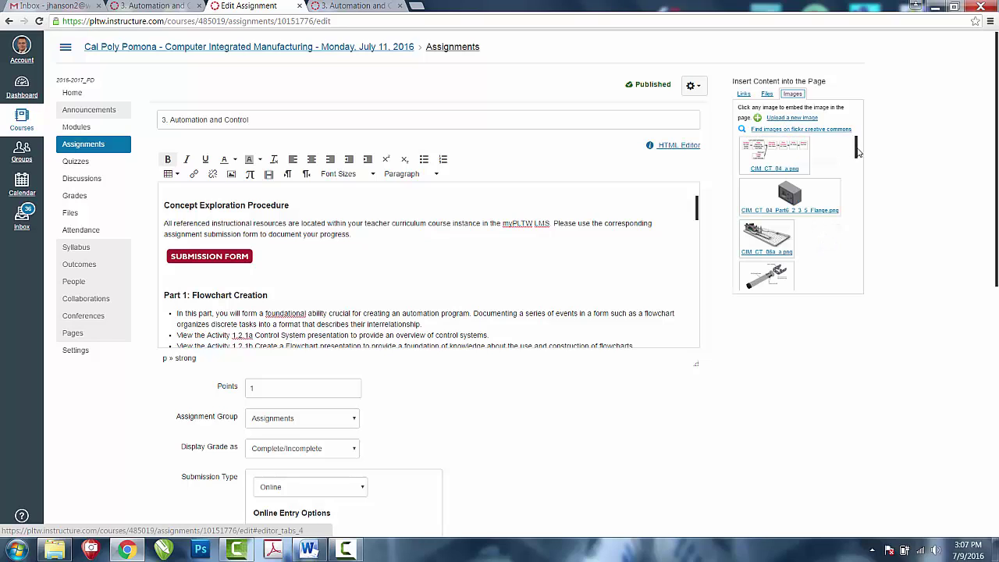
drag(855, 149, 859, 291)
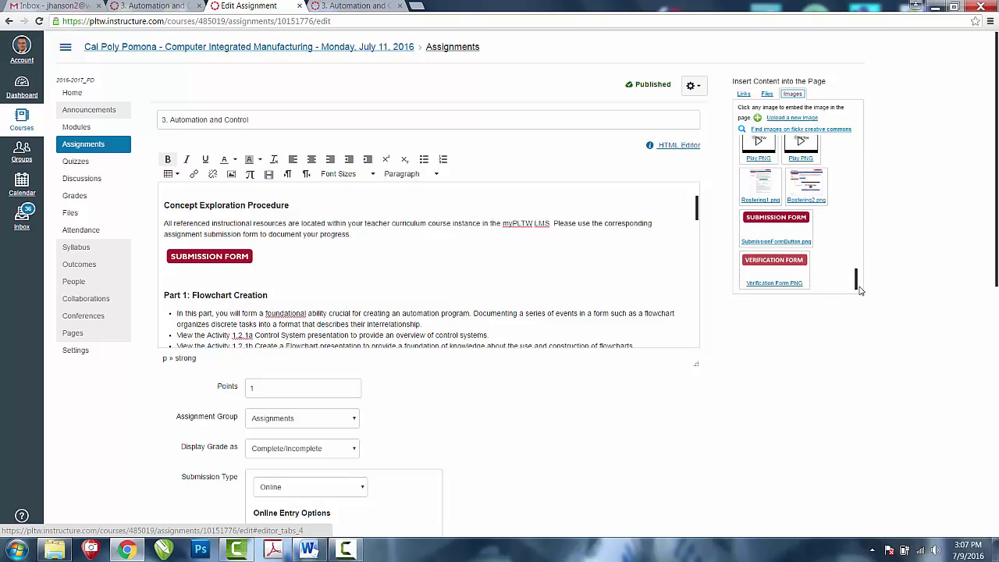
click(782, 259)
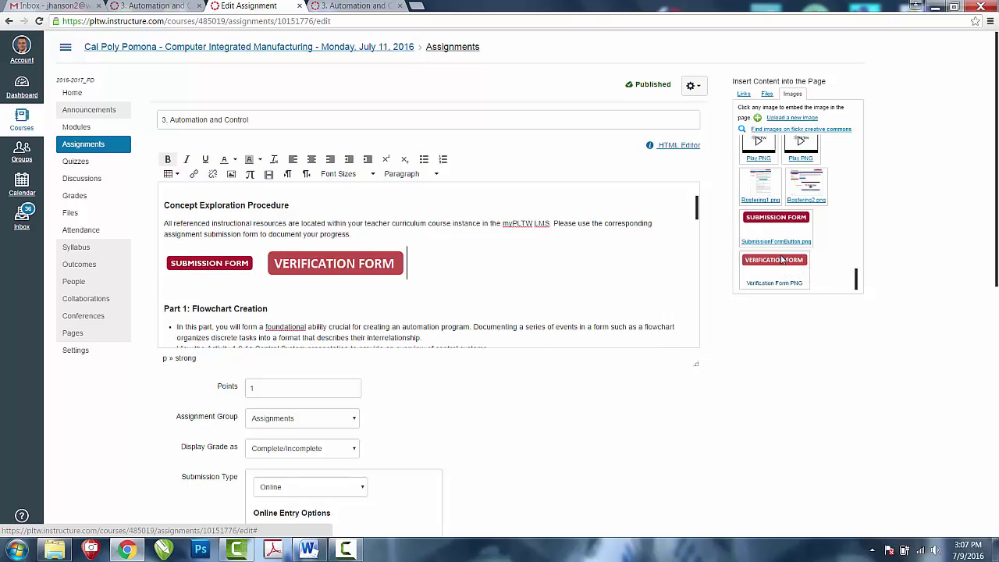
Shrink the inserted Verification Form image to about the same size as the Submission Form button.
click(335, 271)
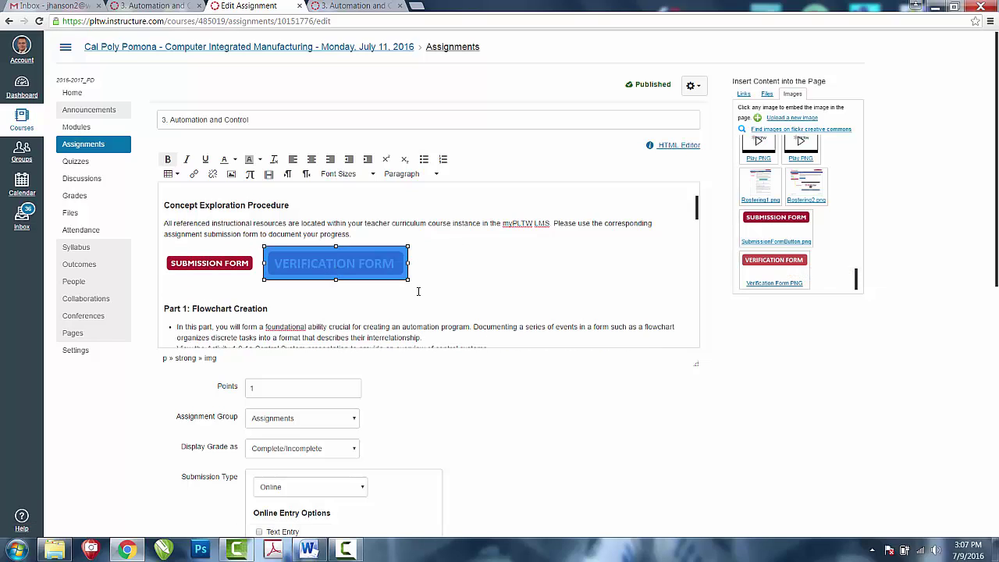
drag(408, 279, 365, 265)
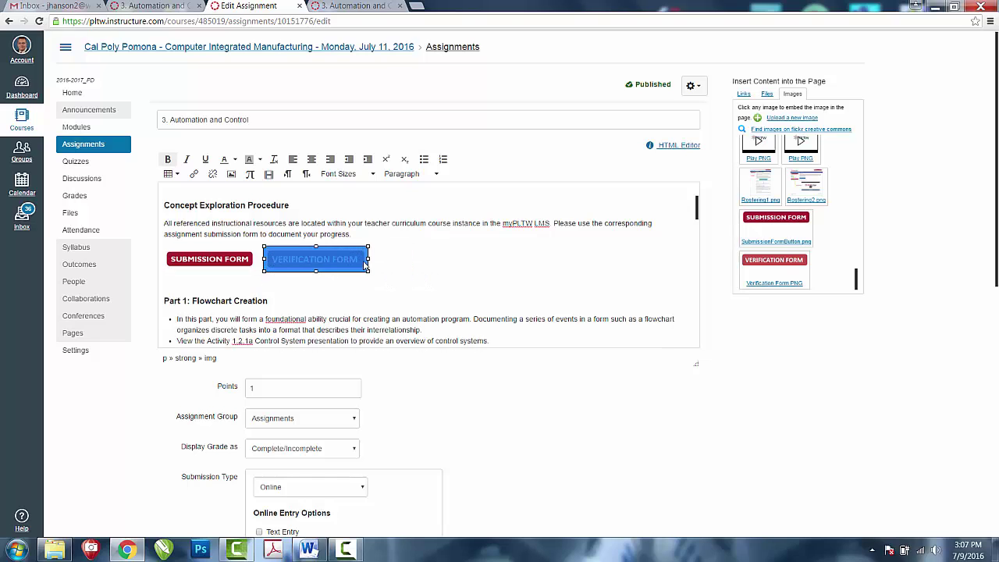
click(406, 254)
click(356, 257)
drag(369, 271, 353, 267)
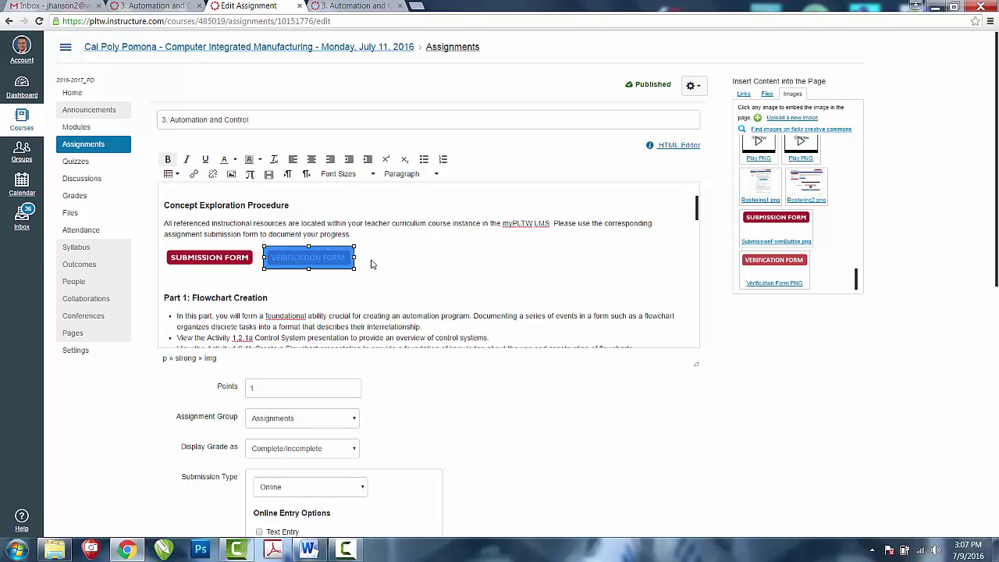
click(348, 234)
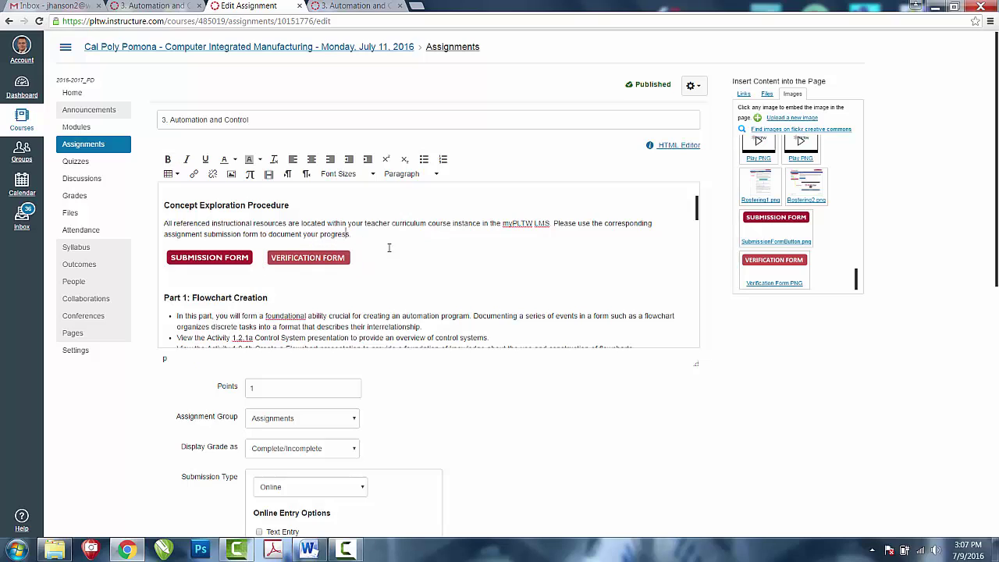
Link the Verification Form image to CIM_CT_03_AutomationControl_InClassVerification_Updated_7_7_2016.docx in the 1Submission Forms for CT Assignments course folder.
click(414, 282)
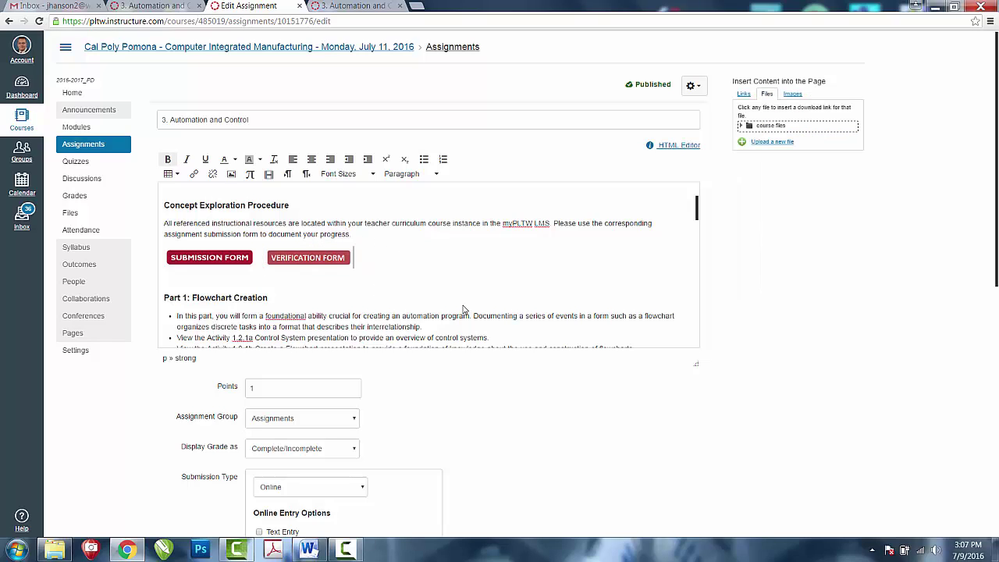
click(292, 257)
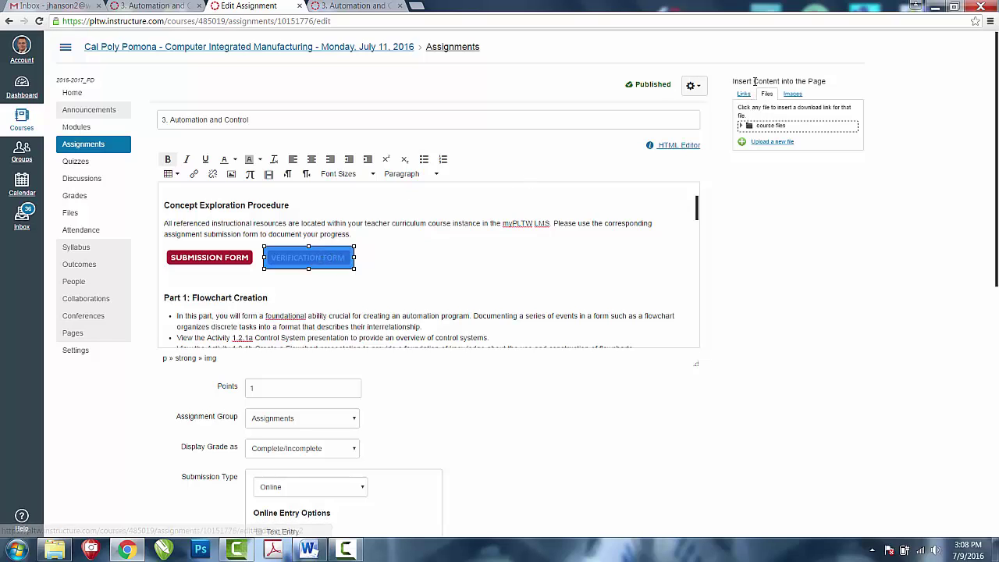
click(741, 127)
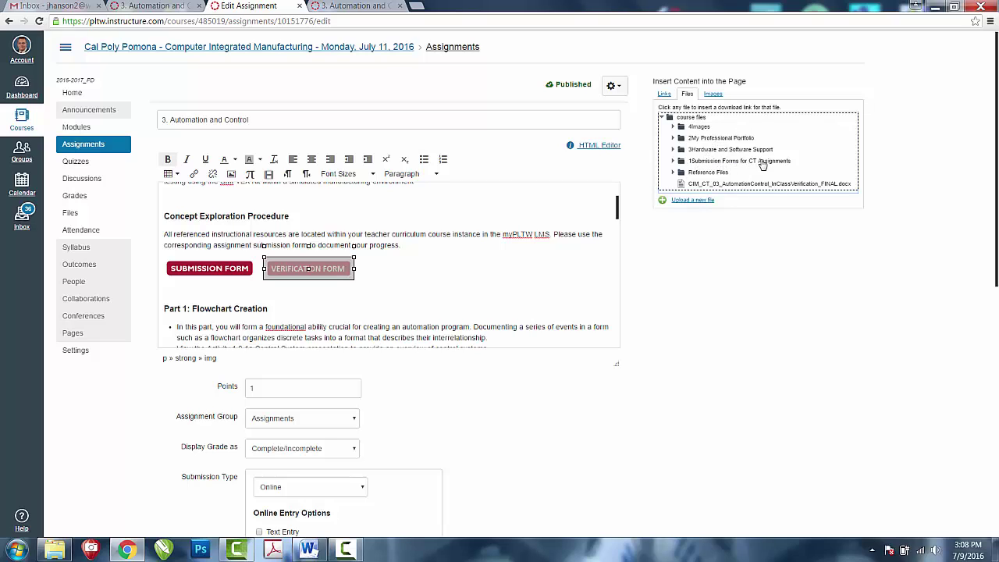
click(673, 161)
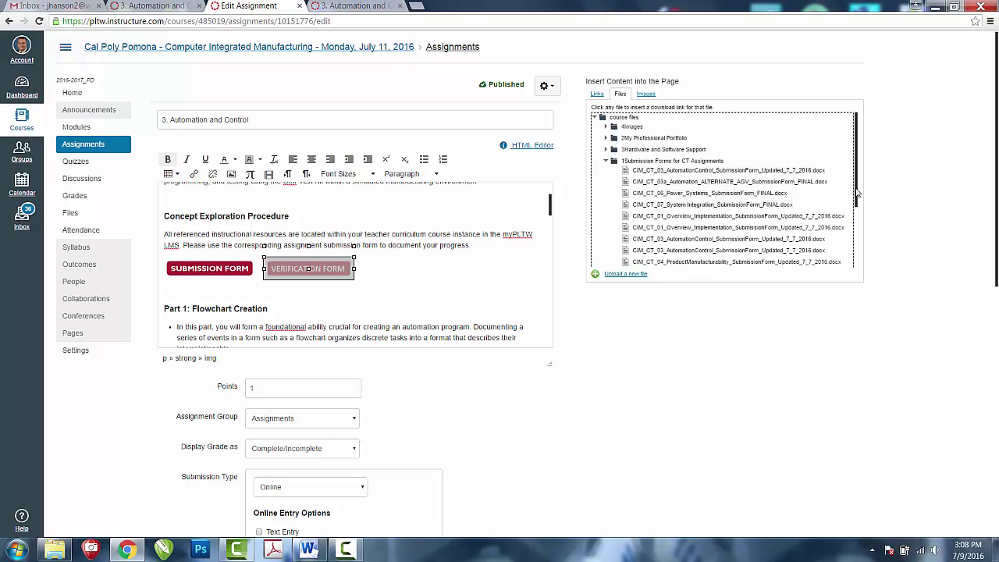
drag(858, 195, 861, 259)
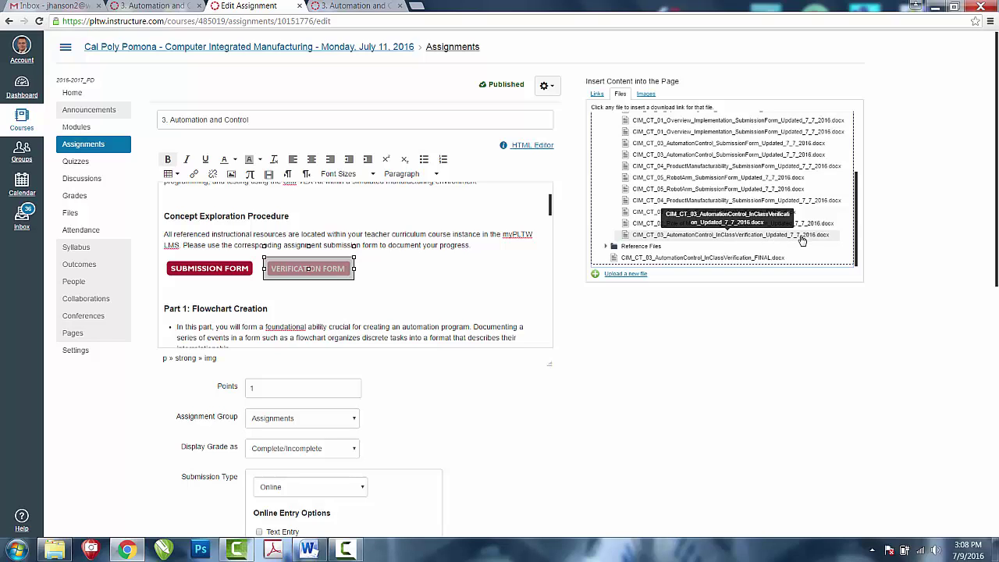
click(682, 235)
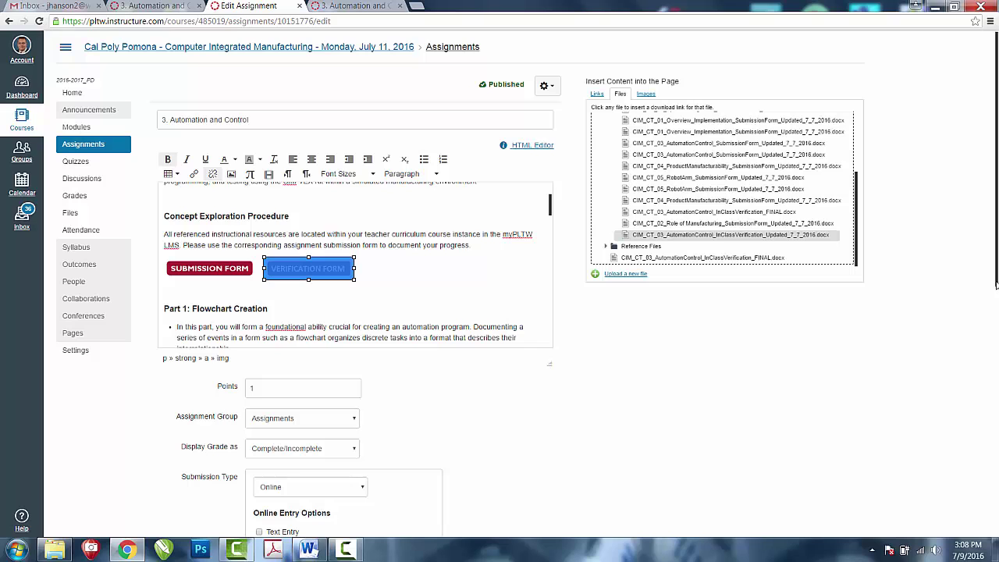
Save the edited 3. Automation and Control assignment.
drag(996, 285, 996, 556)
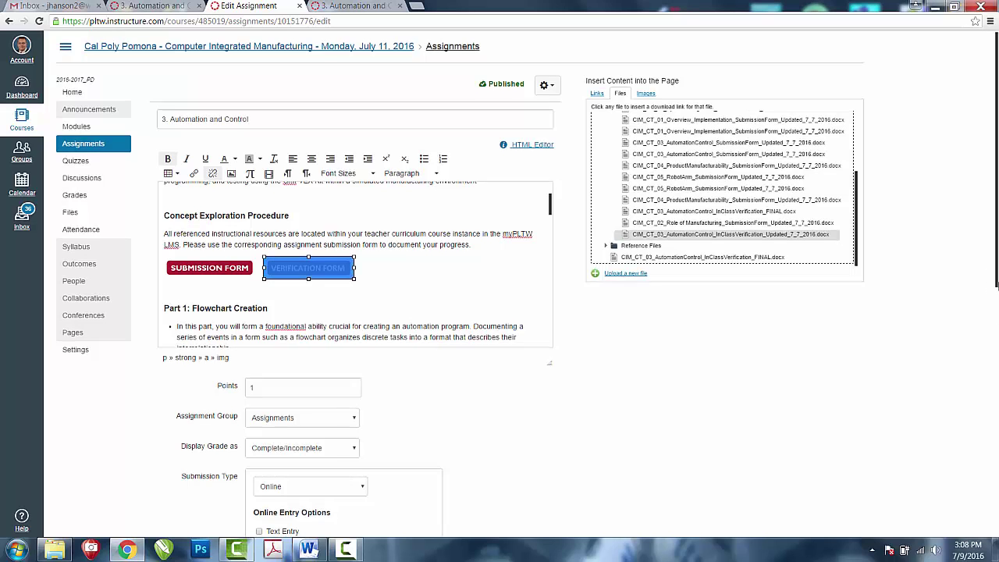
drag(996, 281, 996, 530)
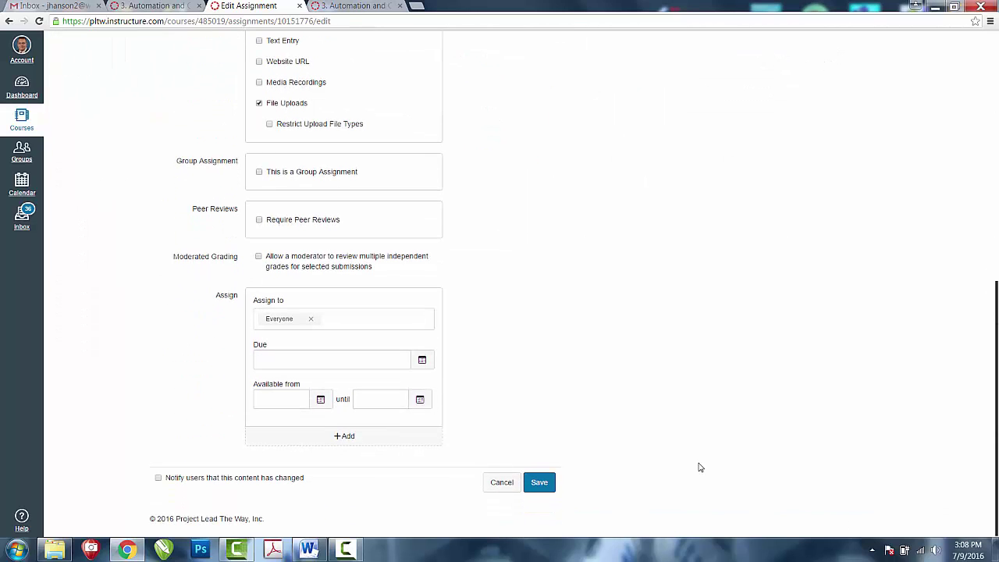
click(539, 482)
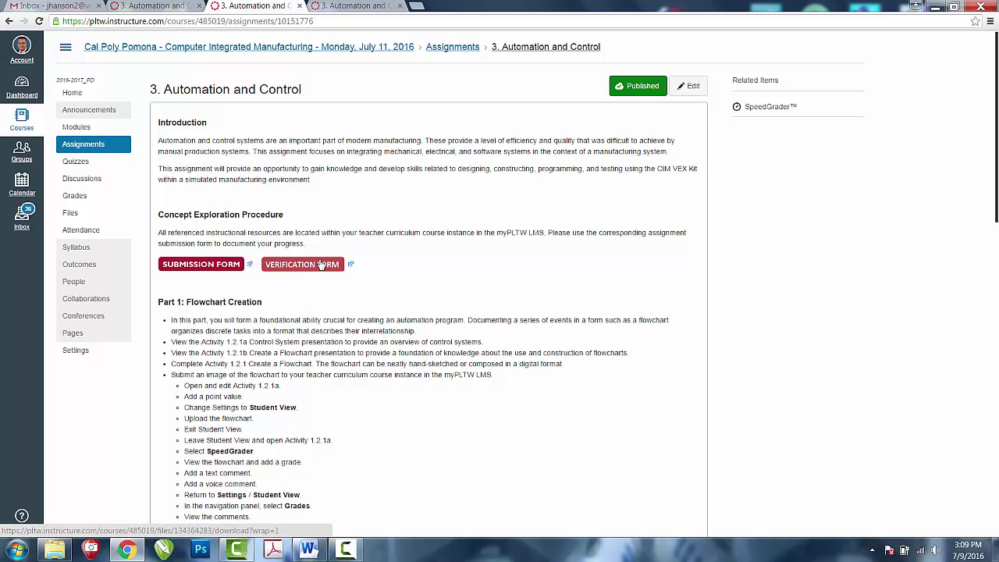
Test the Verification Form button by downloading its linked document and opening it in Word.
click(313, 266)
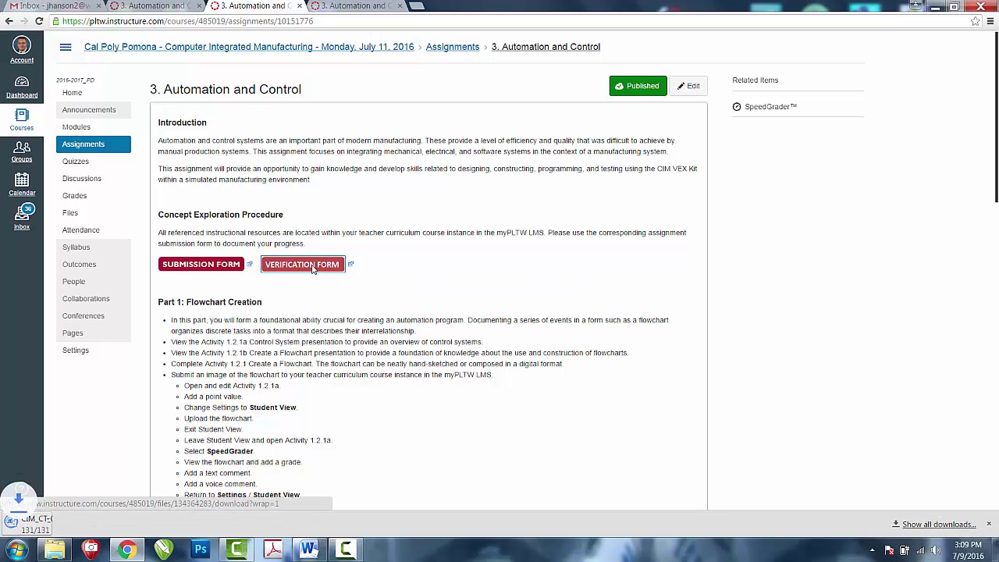
click(53, 524)
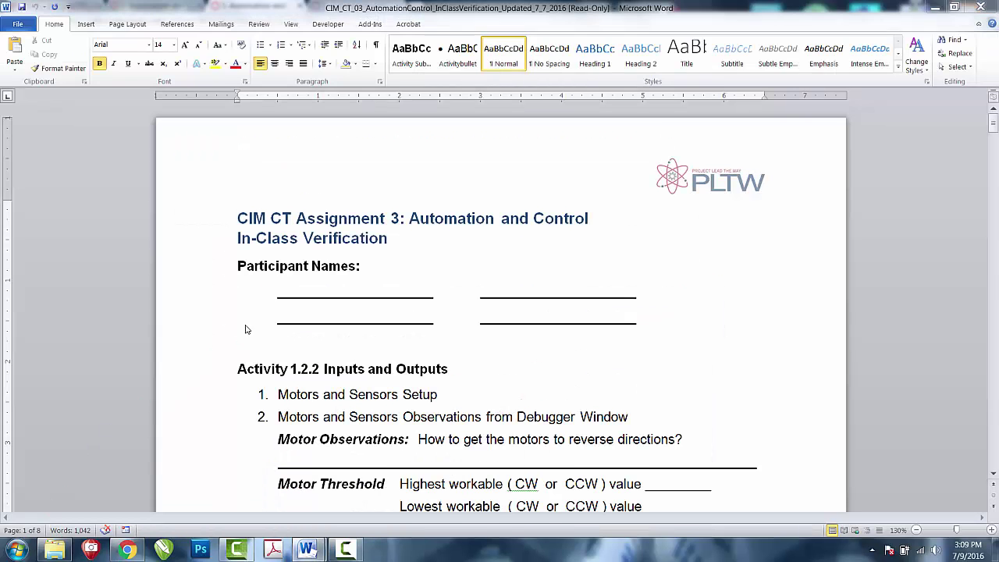